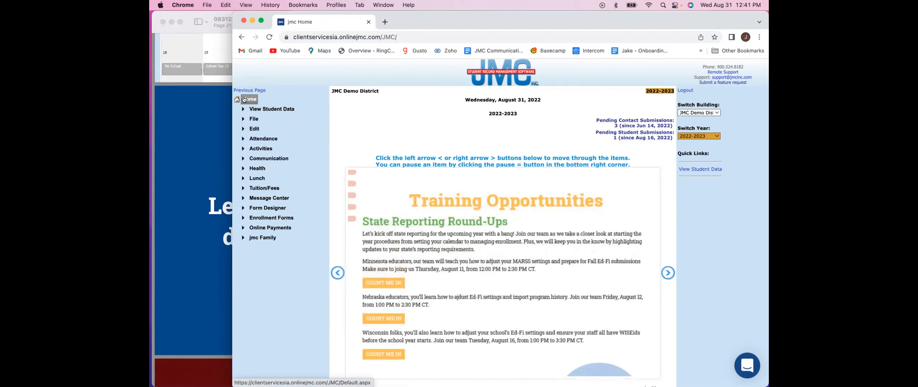
- Keep JMC Demo District as the building and open the Attendance calendar's Days page
left_click(710, 113)
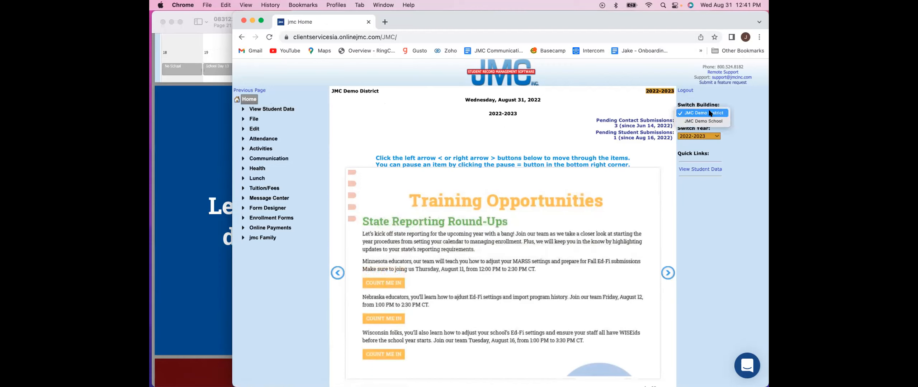
left_click(713, 113)
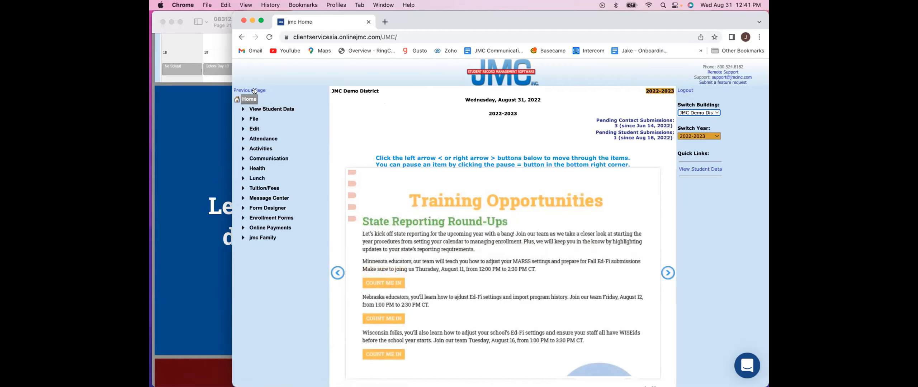
left_click(273, 140)
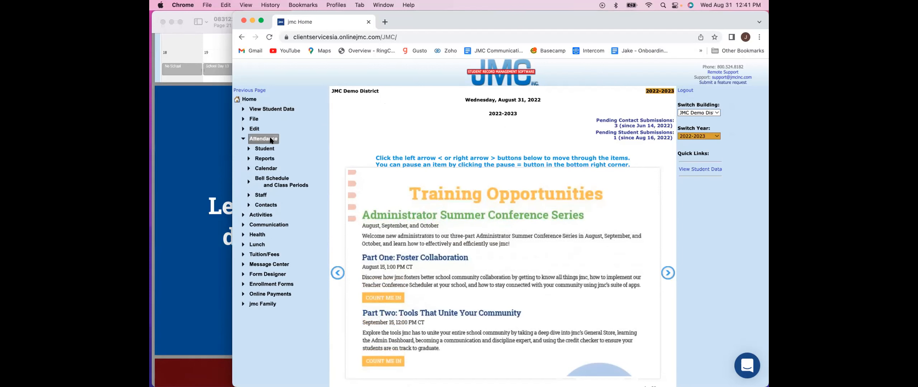
left_click(269, 170)
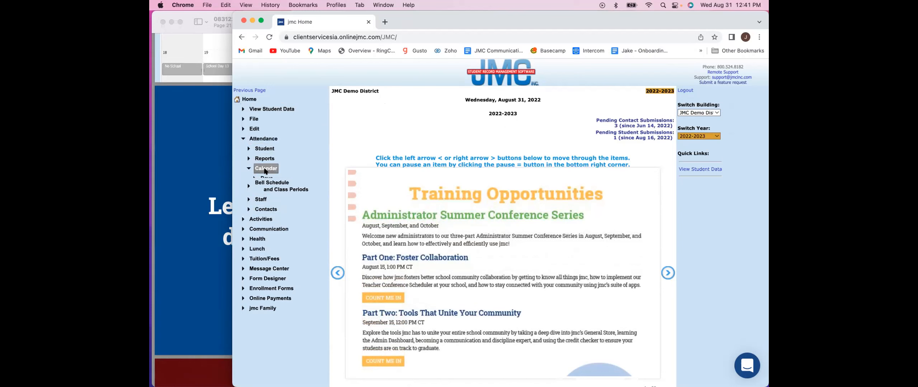
left_click(266, 178)
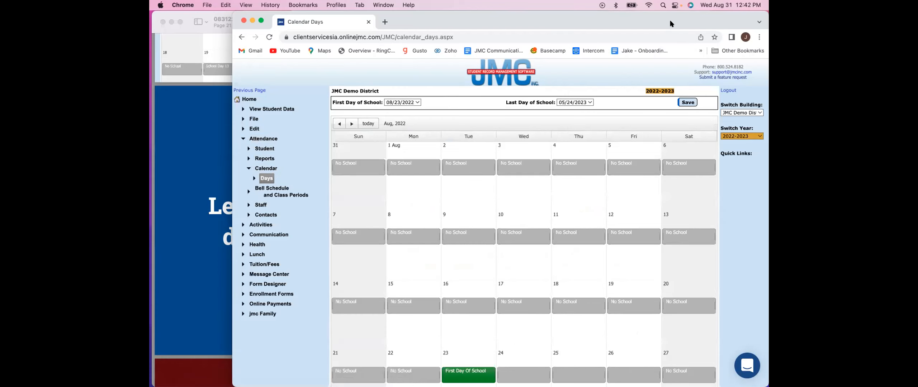
left_click_drag(645, 13, 609, 13)
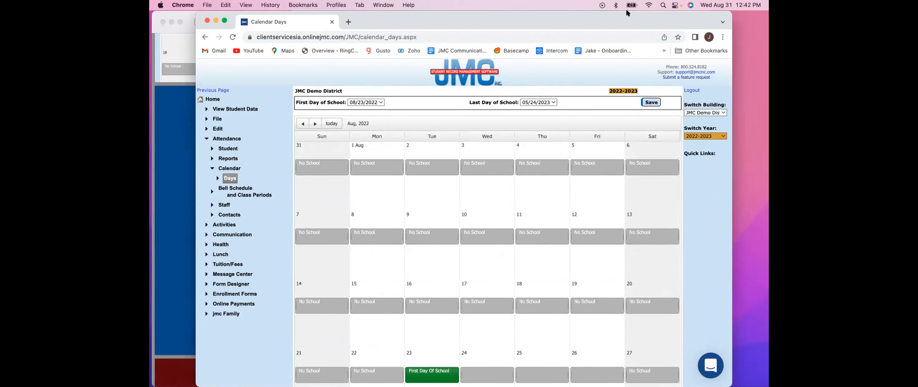
- Clear both the first day of school and the last day of school
left_click(373, 103)
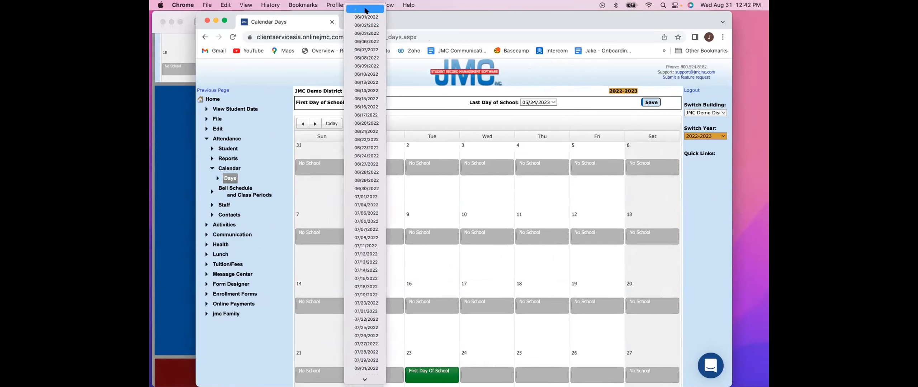
left_click(365, 8)
left_click(544, 102)
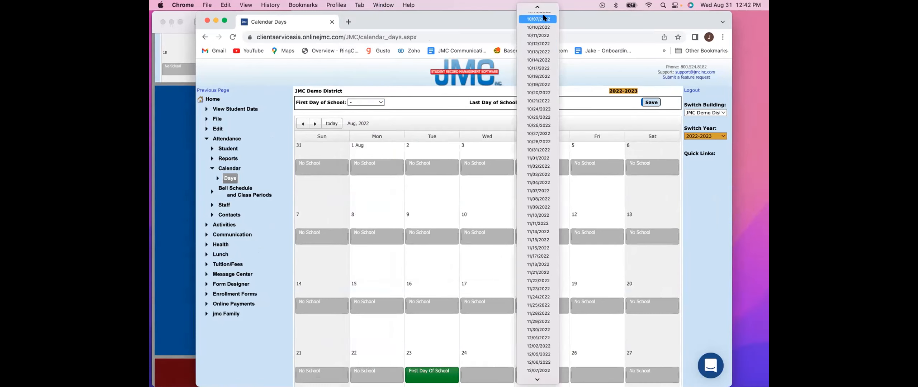
left_click(538, 11)
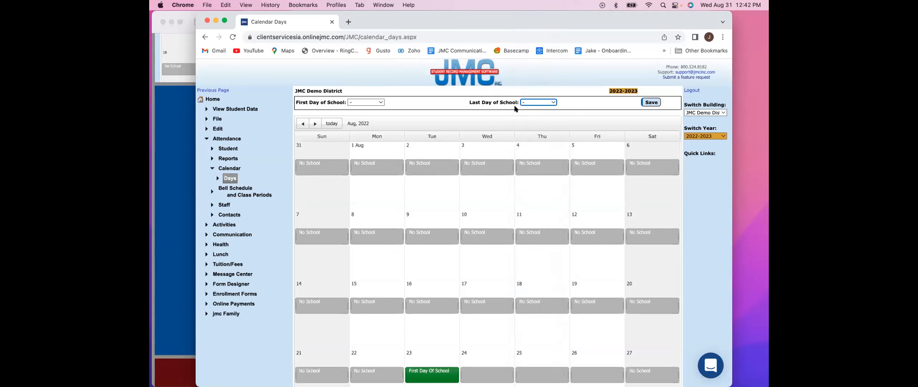
- Set the first day of school to 08/23/2022
left_click(381, 103)
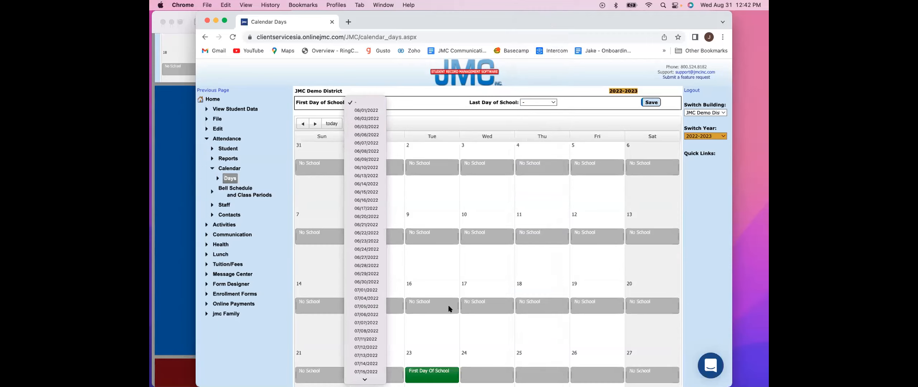
scroll(362, 240, "down", 5)
scroll(361, 241, "down", 5)
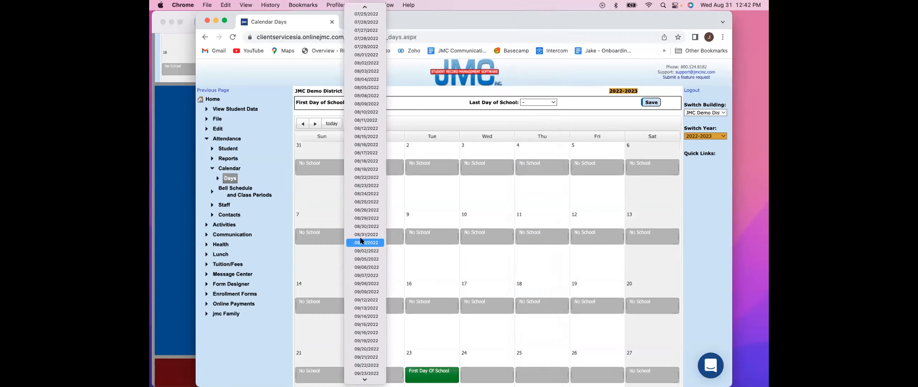
left_click(369, 186)
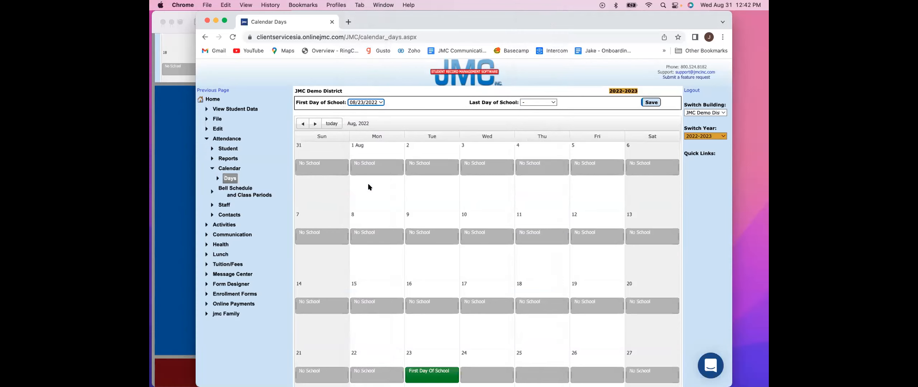
- Set the last day of school to 06/01/2023 and save the school year dates
left_click(544, 103)
scroll(538, 190, "down", 10)
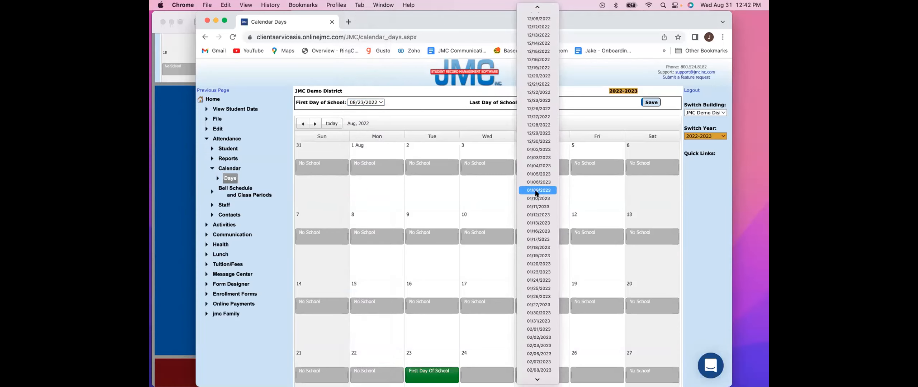
scroll(537, 193, "down", 10)
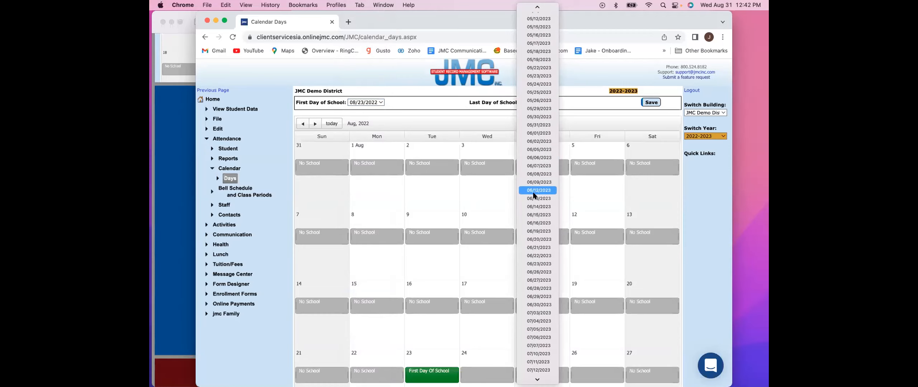
left_click(539, 133)
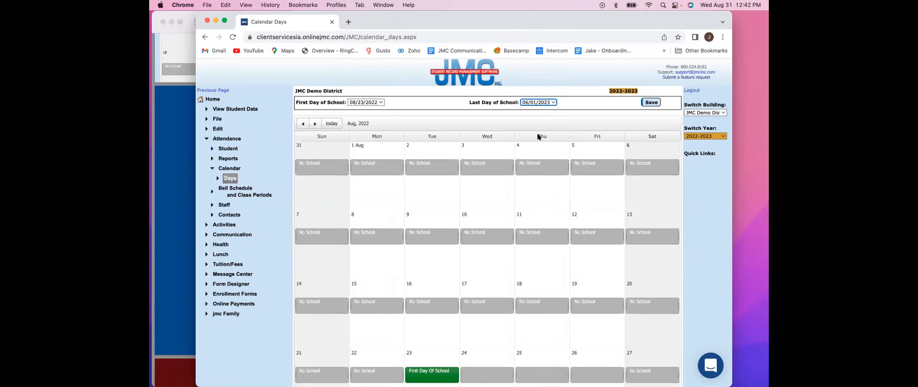
left_click(649, 104)
- Try to relabel August 17, 2022 from No School to Professional Development and save the entry
scroll(420, 141, "down", 1)
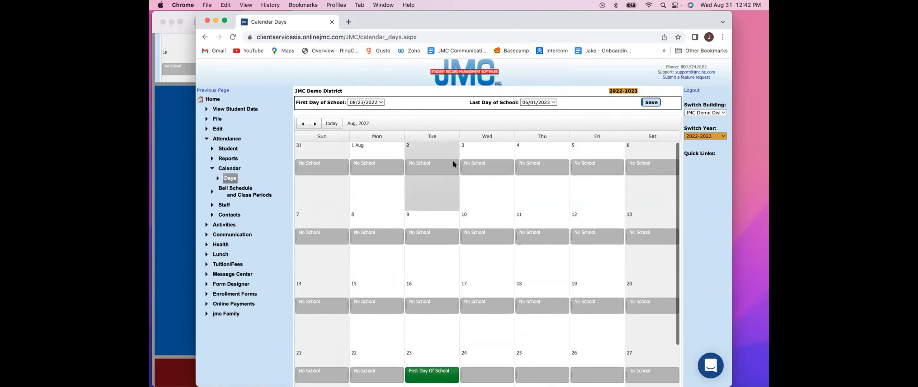
scroll(452, 160, "down", 3)
scroll(451, 165, "down", 3)
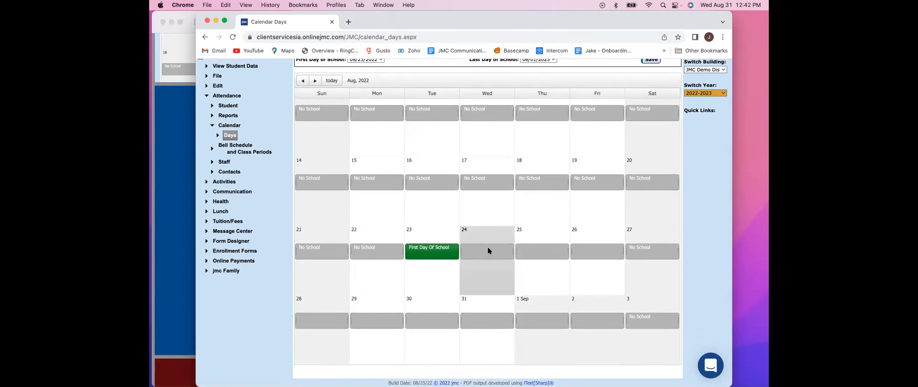
scroll(487, 247, "up", 2)
scroll(493, 234, "up", 2)
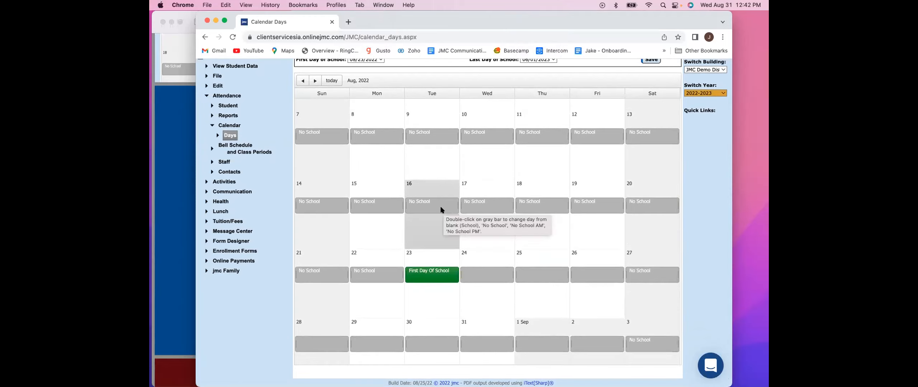
scroll(440, 207, "right", 1)
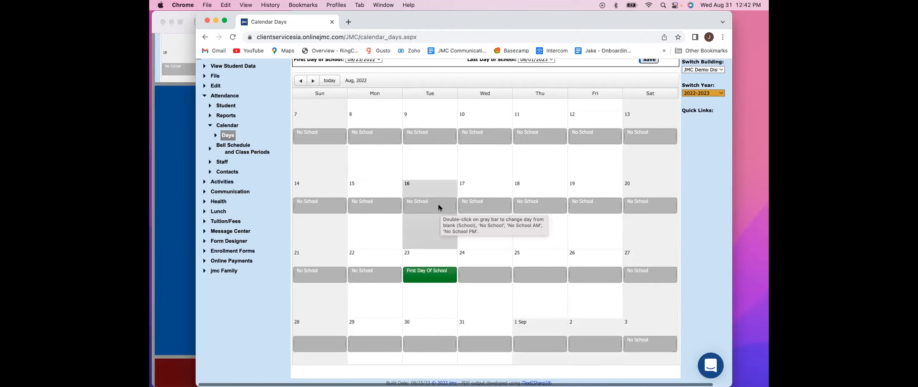
scroll(441, 272, "up", 1)
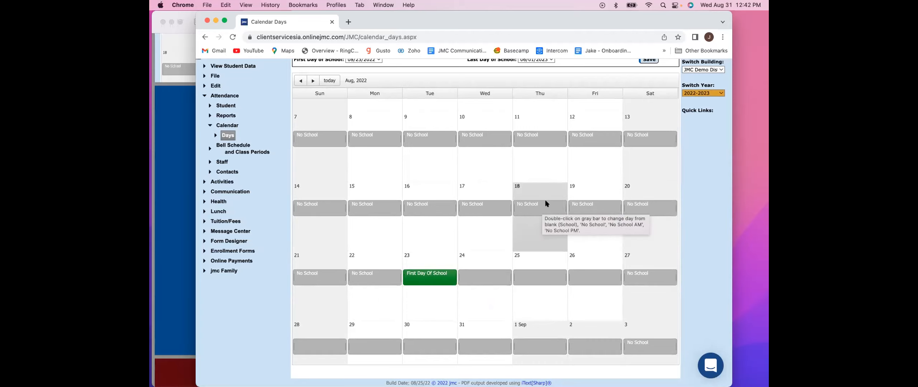
left_click(476, 212)
left_click_drag(492, 306, 450, 307)
type("Professional Development")
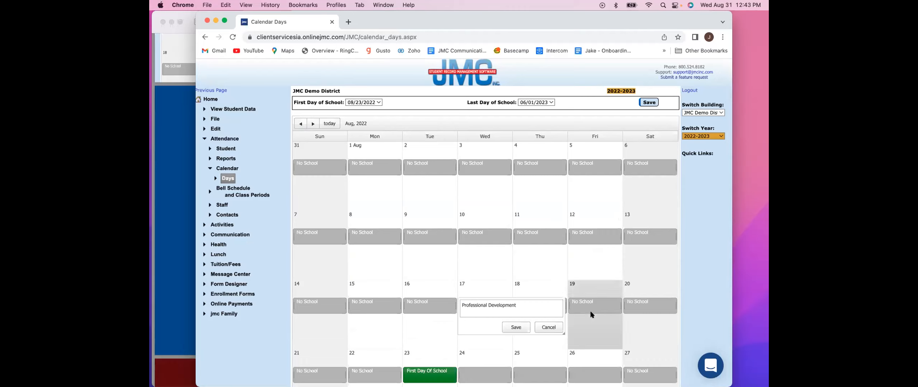
left_click(515, 327)
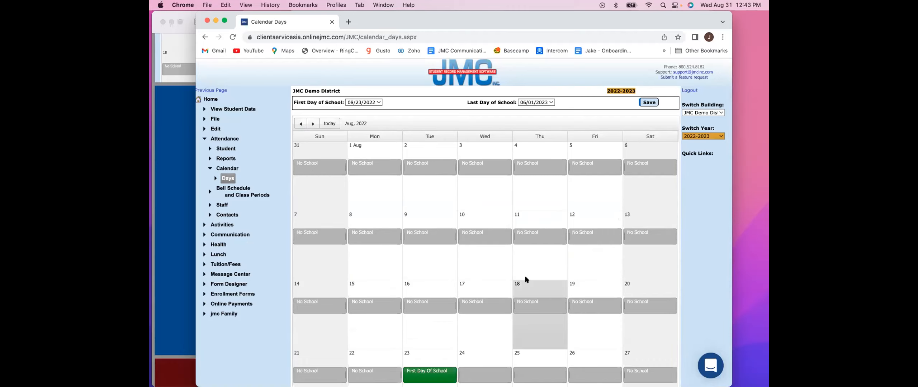
- Try to replace the No School label on August 18, 2022 with new text and save it
scroll(528, 284, "down", 3)
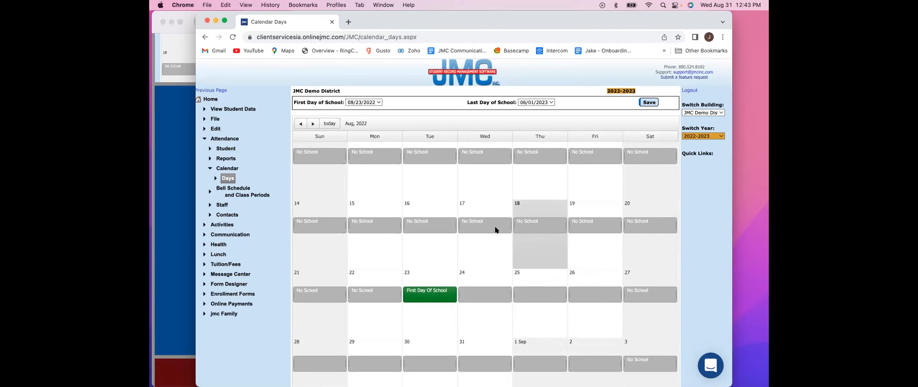
left_click(546, 222)
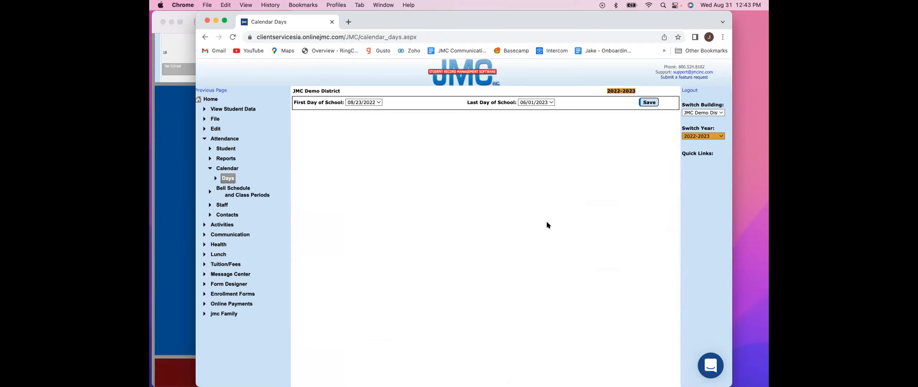
left_click_drag(543, 304, 517, 305)
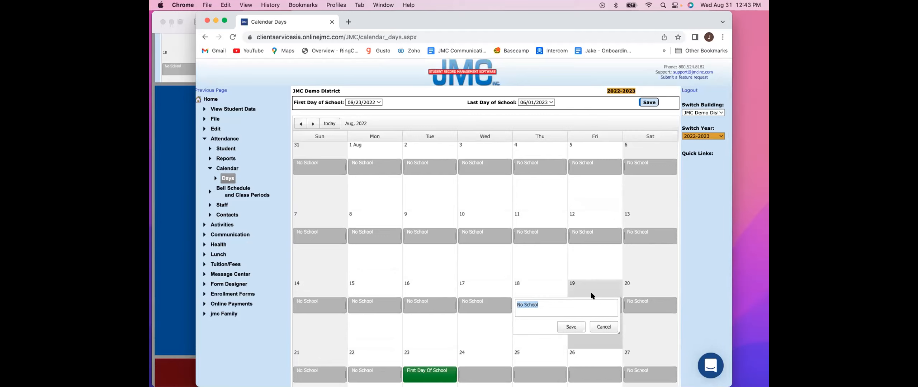
type("Professional Development")
left_click(569, 327)
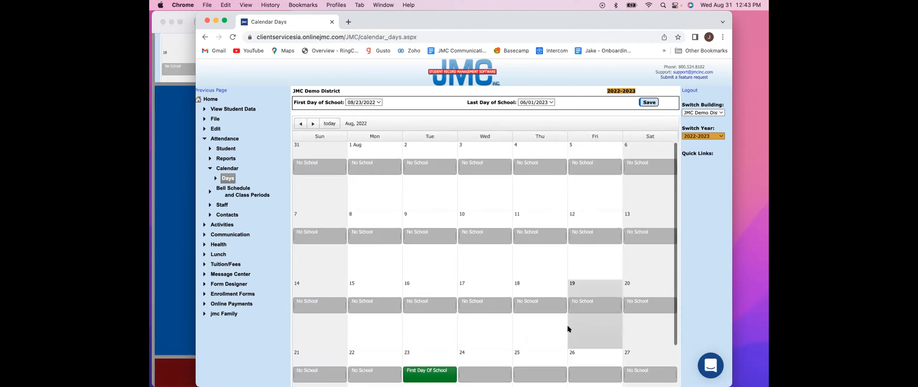
scroll(584, 258, "down", 5)
scroll(568, 260, "up", 2)
scroll(551, 236, "down", 2)
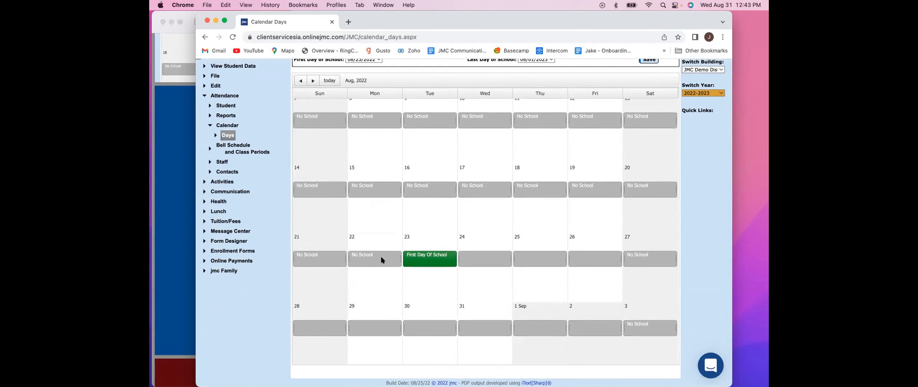
left_click(361, 258)
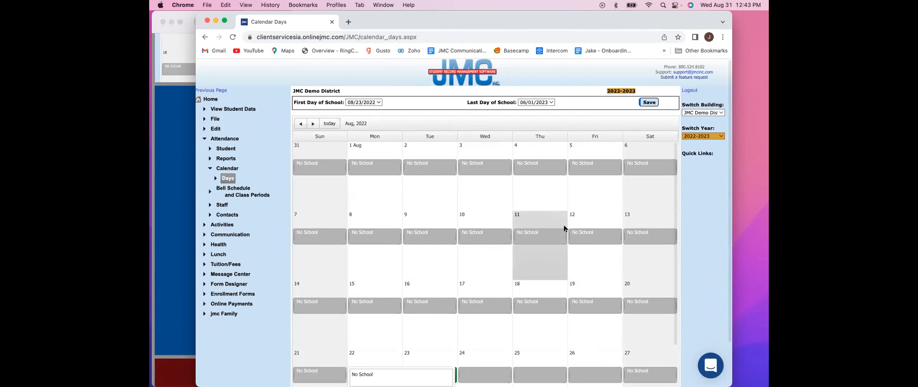
left_click(440, 317)
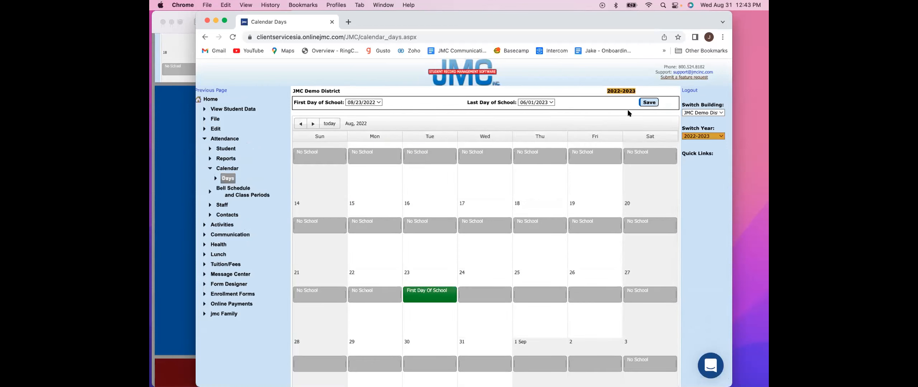
- Cycle August 24, 2022 through No School, No School AM and No School PM, returning it to a blank regular school day
left_click(484, 297)
scroll(484, 296, "down", 5)
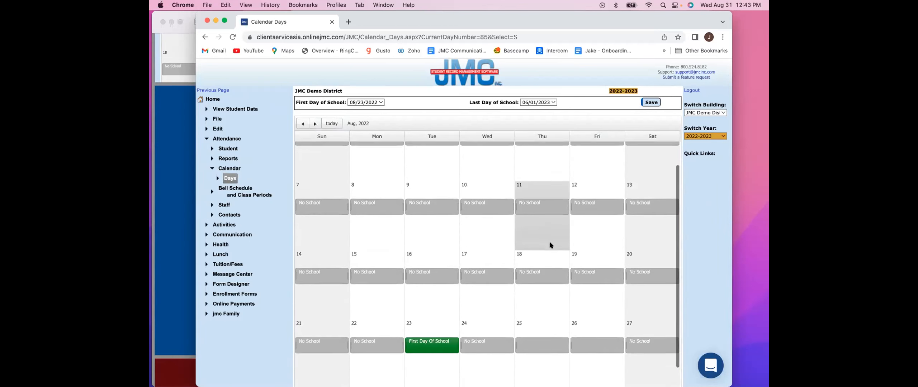
left_click(484, 296)
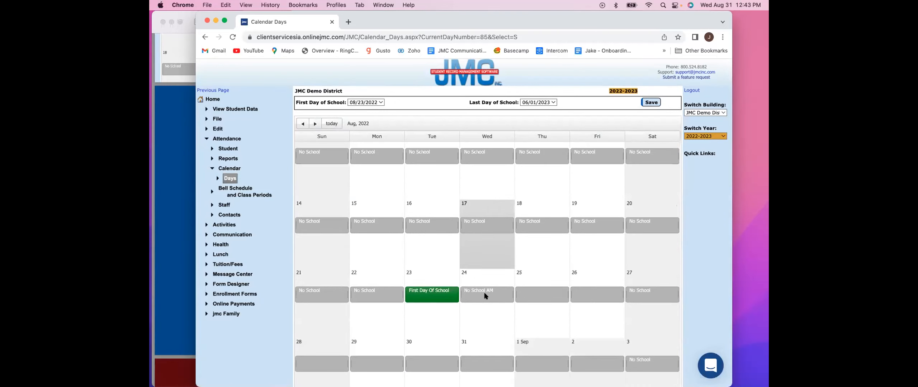
left_click(484, 296)
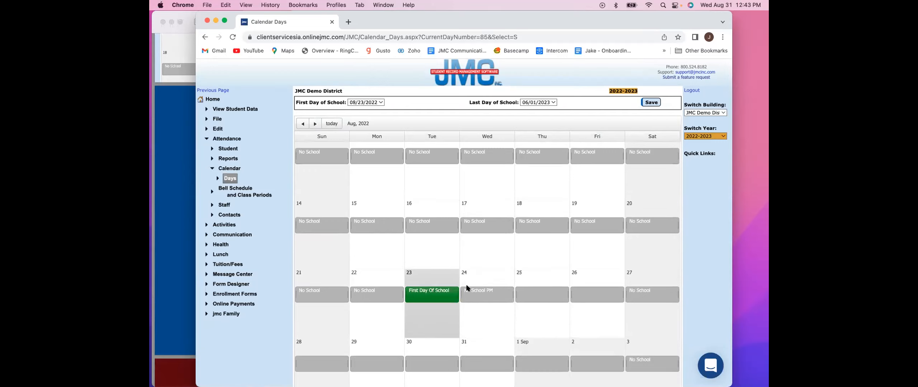
left_click(492, 295)
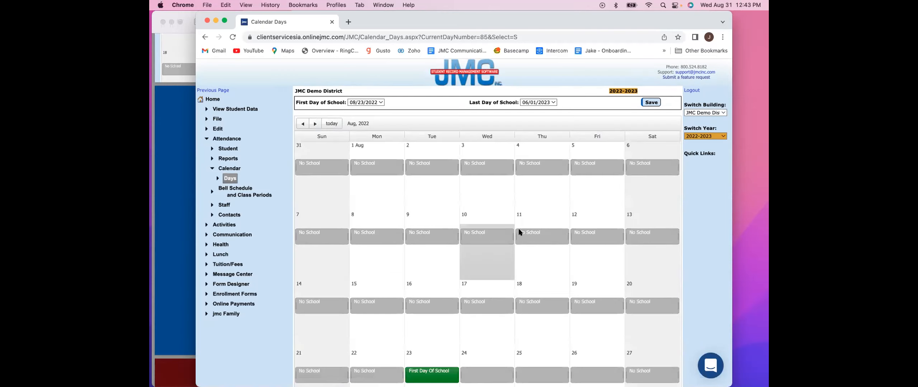
scroll(518, 231, "down", 2)
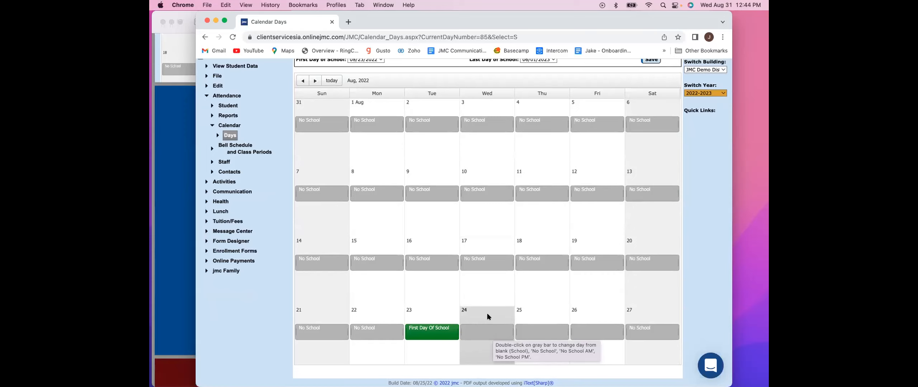
scroll(486, 314, "up", 3)
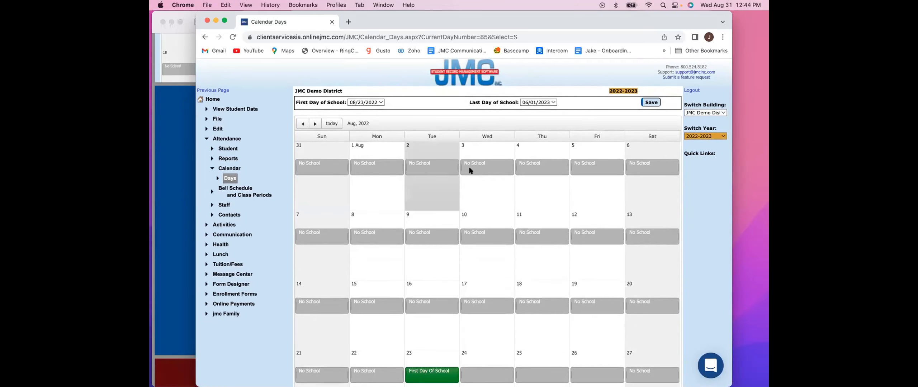
- Save the district's school year dates and switch the building to JMC Demo School
left_click(652, 103)
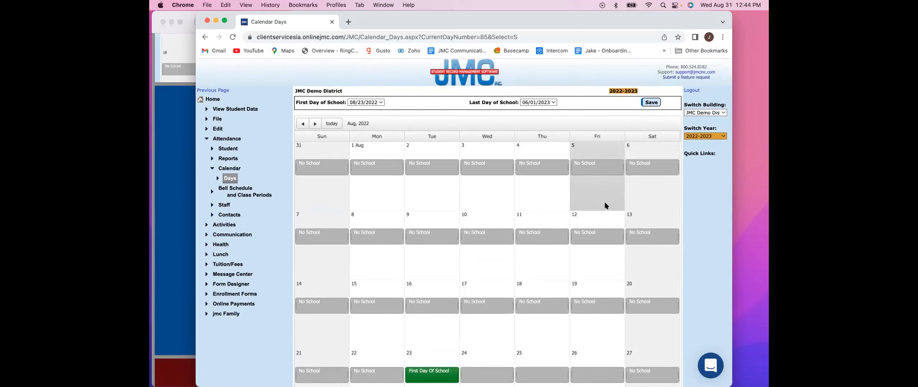
left_click(721, 113)
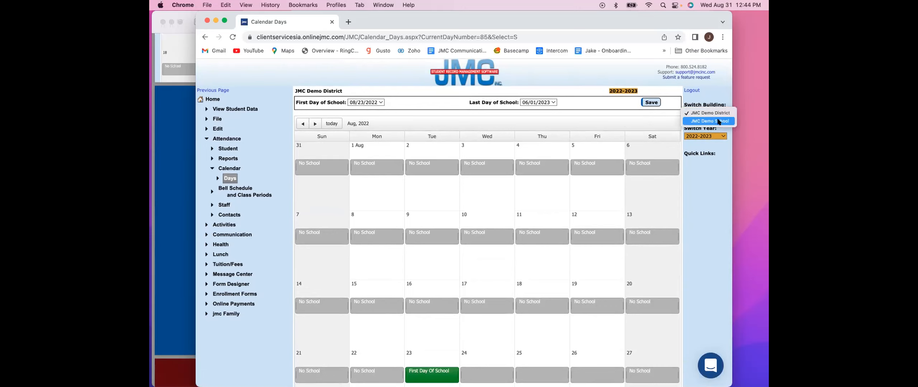
left_click(719, 121)
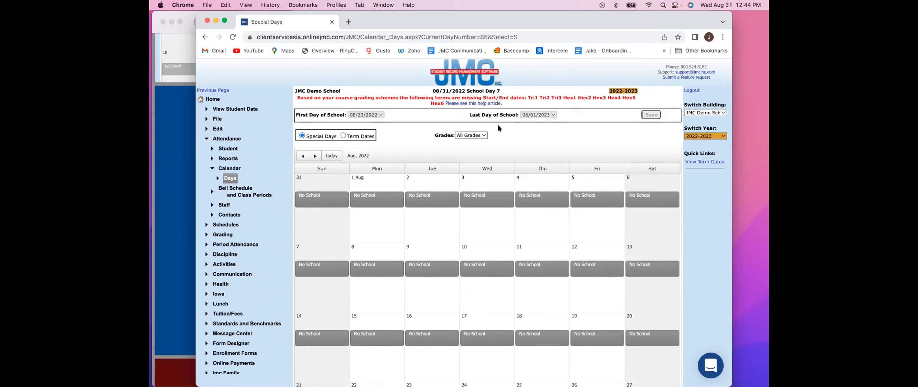
scroll(498, 124, "down", 3)
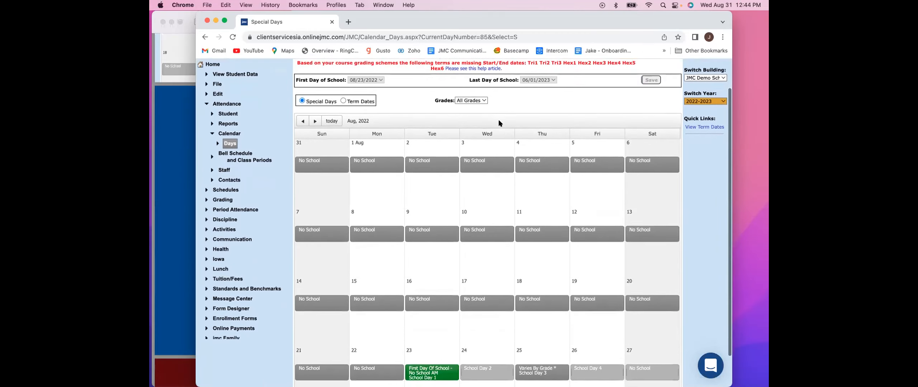
scroll(499, 123, "up", 3)
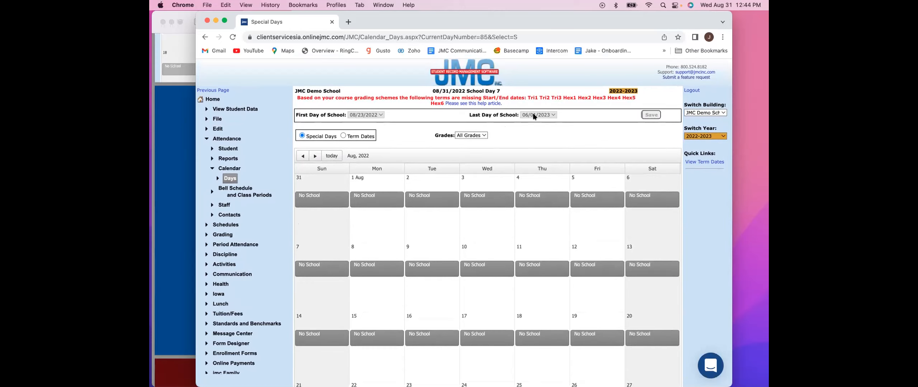
scroll(533, 115, "down", 3)
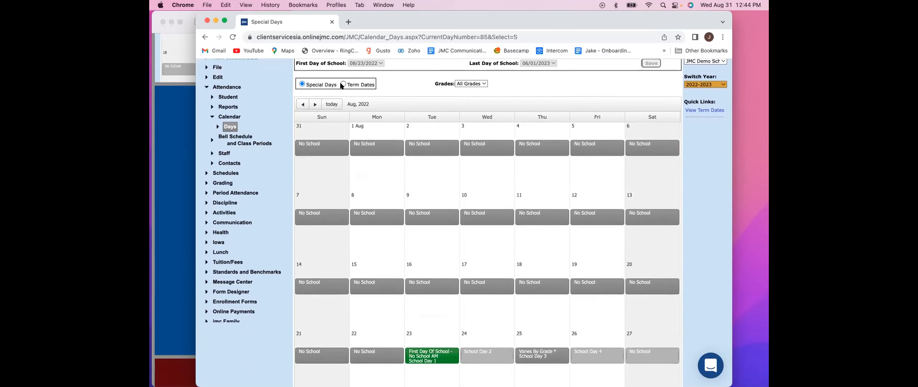
scroll(343, 84, "up", 3)
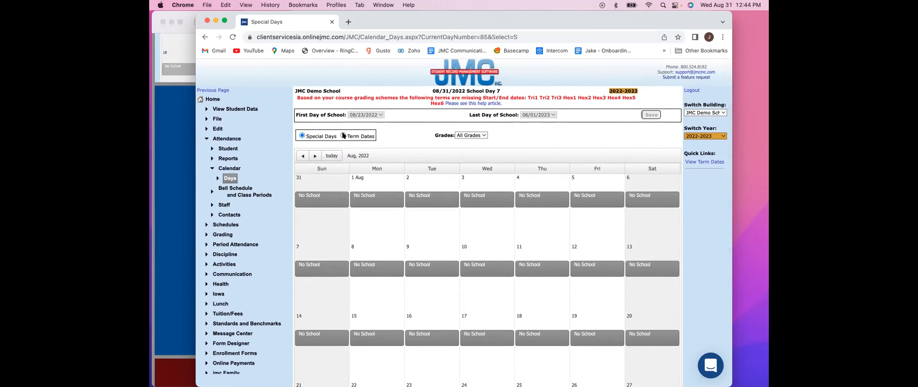
- Switch the calendar to term dates and save August 23, 2022 as the Tri1 start
left_click(343, 136)
scroll(482, 160, "down", 3)
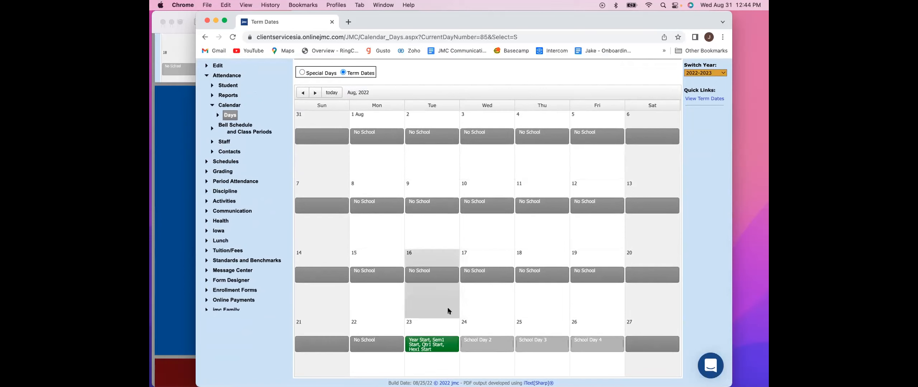
left_click(441, 344)
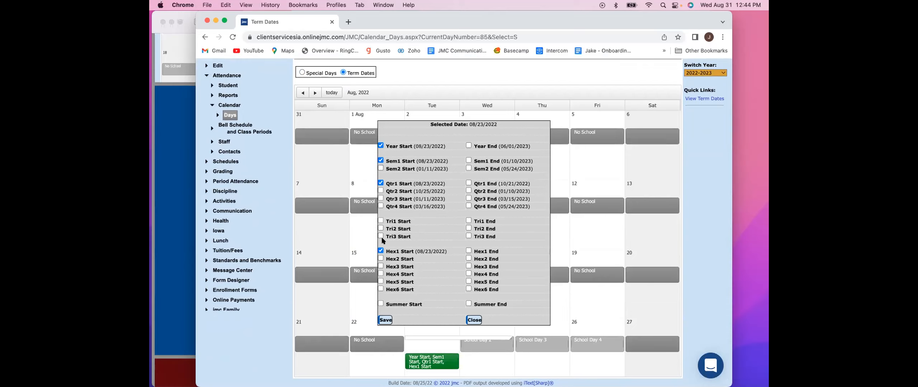
left_click(380, 222)
left_click(385, 320)
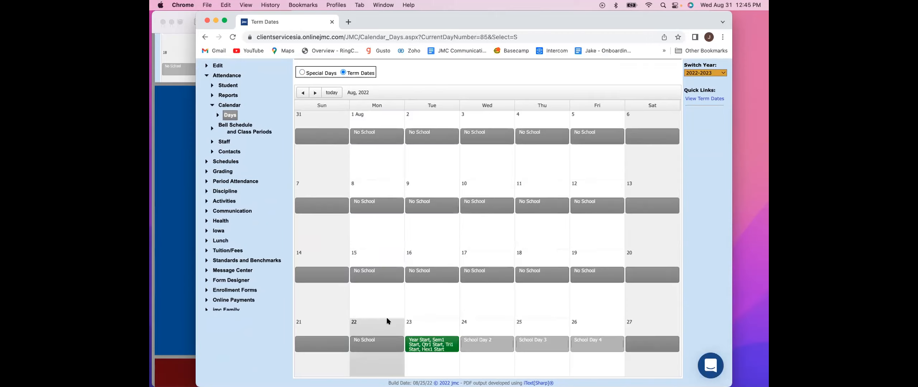
- Mark October 21, 2022 as the end of Tri1 and Hex1 and save the term dates
scroll(432, 315, "down", 3)
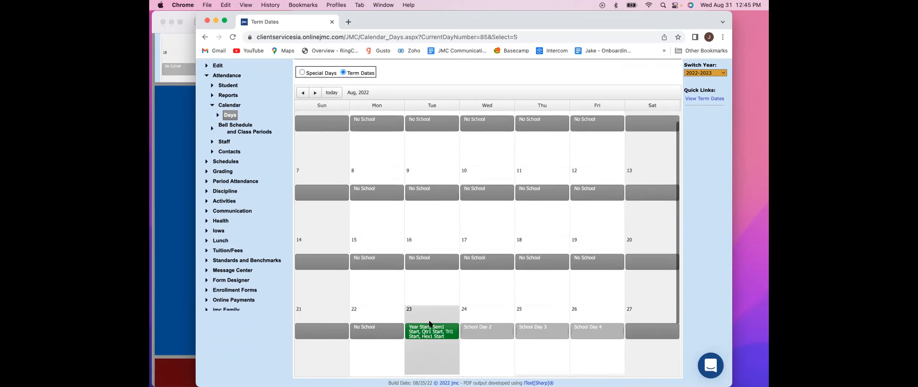
scroll(429, 295, "up", 3)
scroll(330, 106, "right", 1)
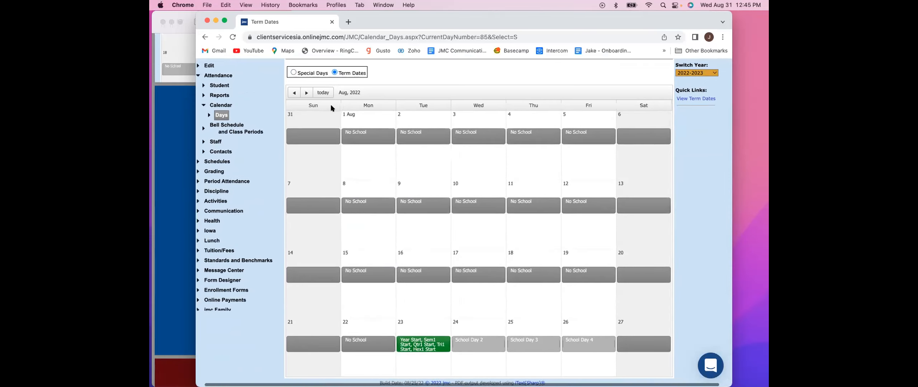
left_click(307, 95)
left_click(303, 94)
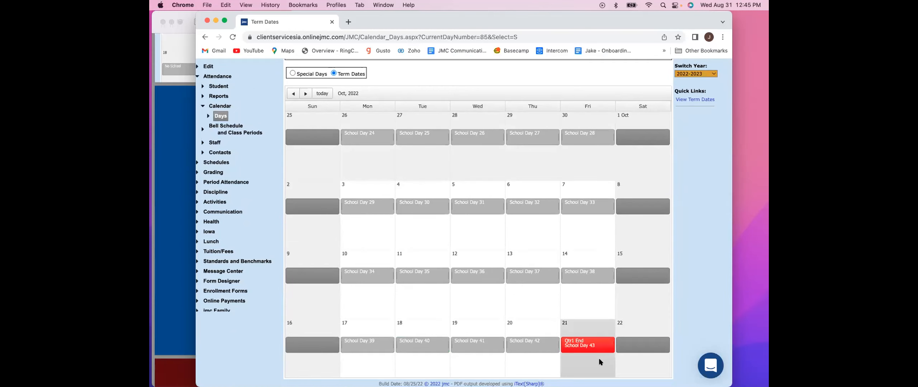
left_click(592, 346)
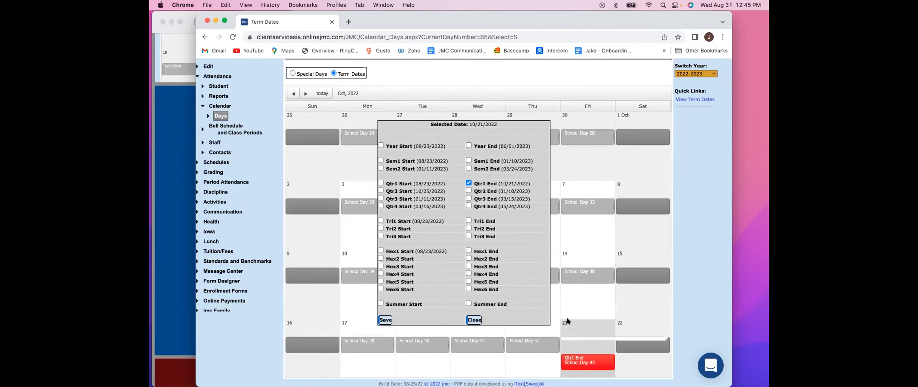
left_click(469, 221)
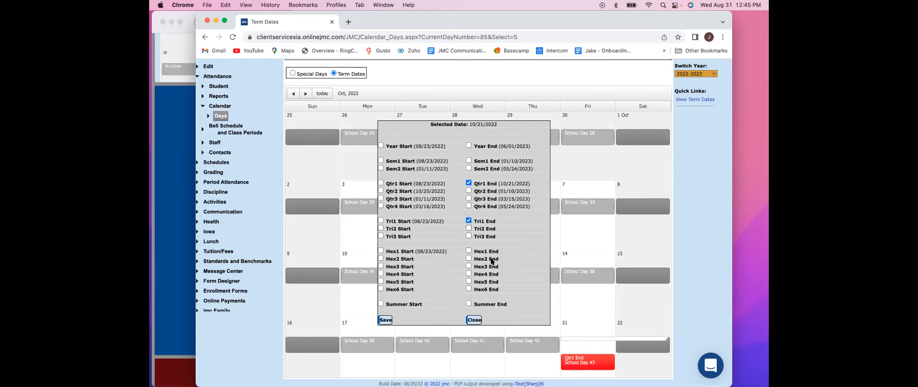
left_click(469, 251)
left_click(386, 321)
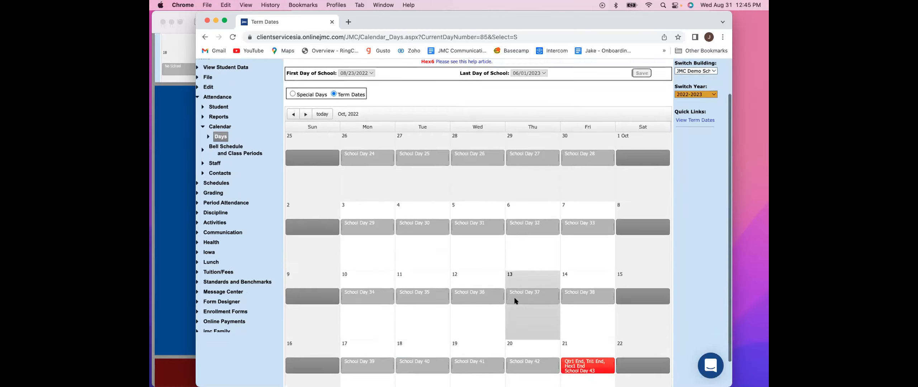
scroll(692, 269, "down", 3)
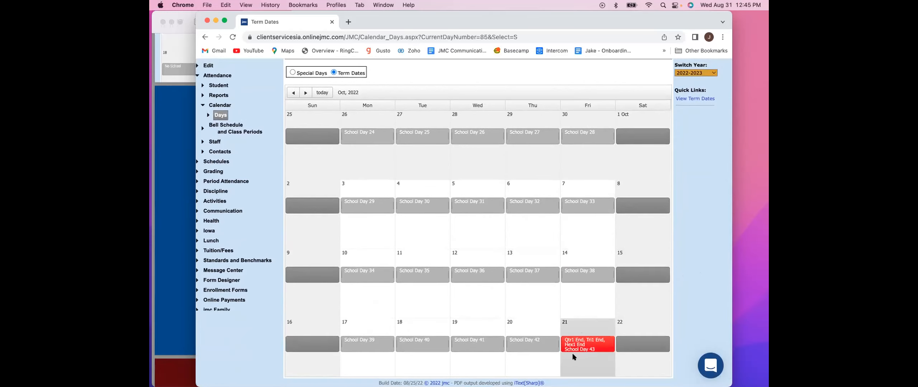
- Return to the special days calendar and mark August 24, 2022 as No School for all grades
scroll(570, 323, "up", 2)
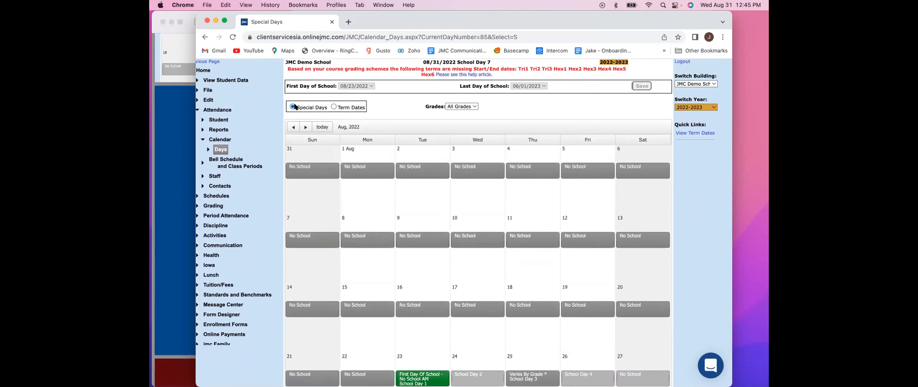
scroll(527, 262, "down", 2)
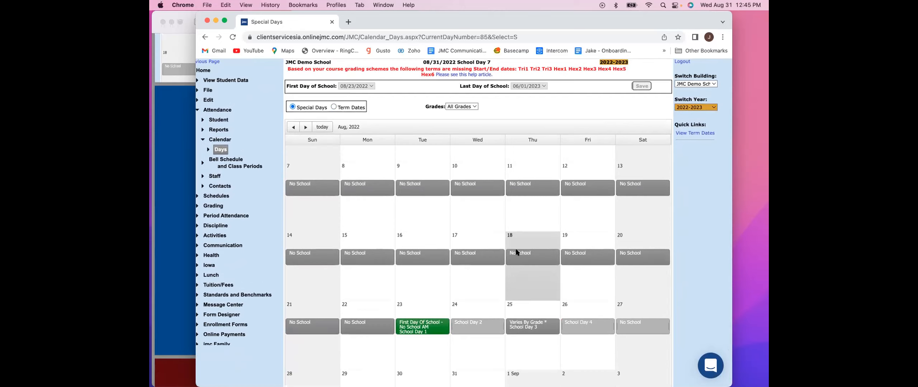
scroll(511, 254, "down", 1)
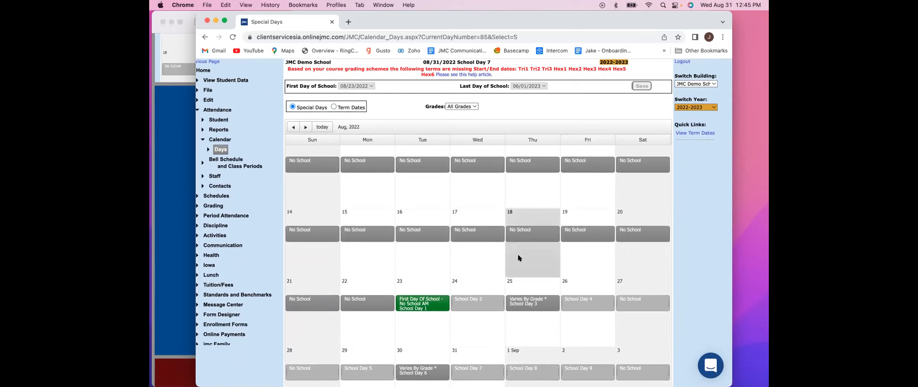
double_click(472, 304)
scroll(472, 307, "down", 3)
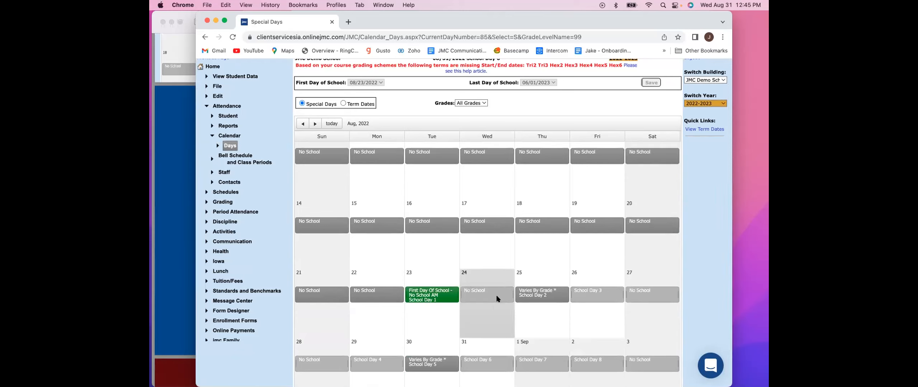
- Filter the calendar to grade KG and mark August 25, 2022 as No School for that grade
left_click(479, 103)
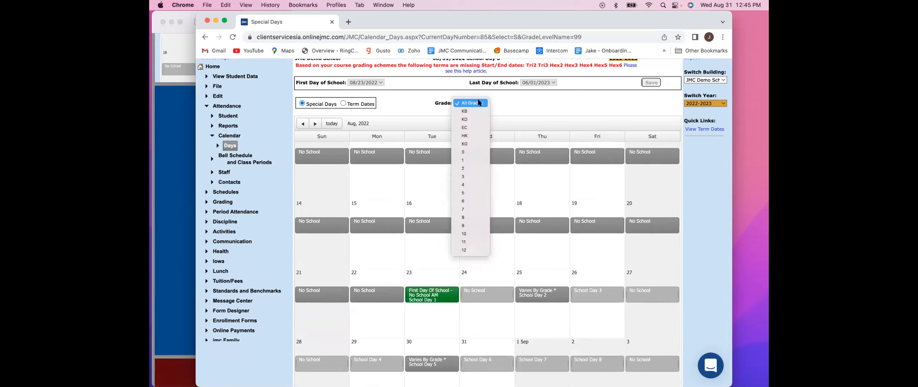
left_click(478, 144)
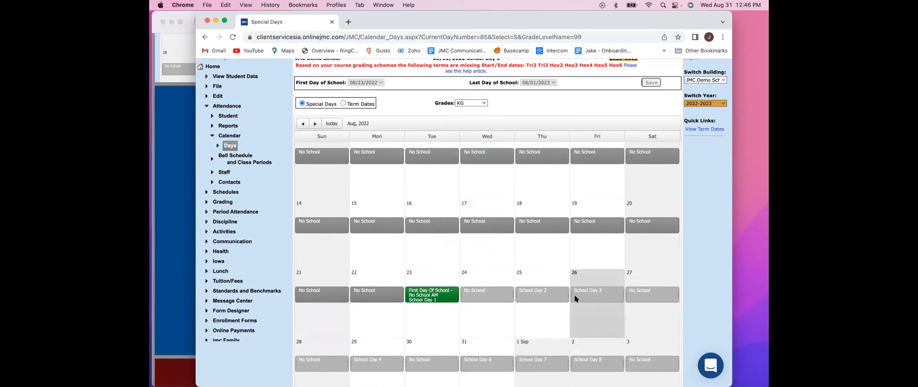
double_click(538, 294)
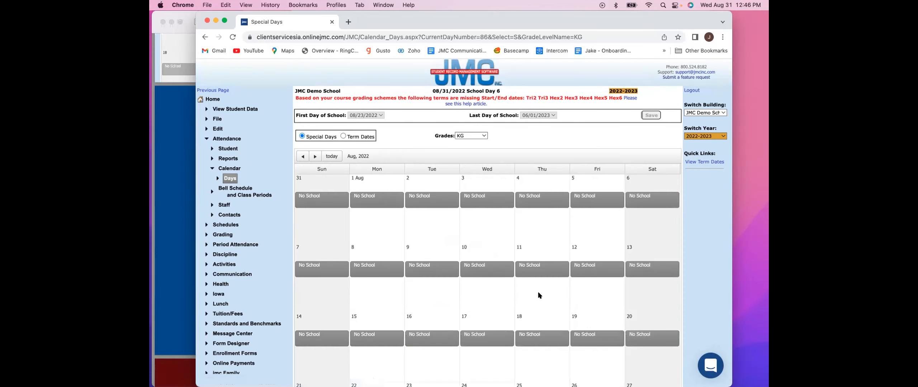
scroll(539, 295, "down", 3)
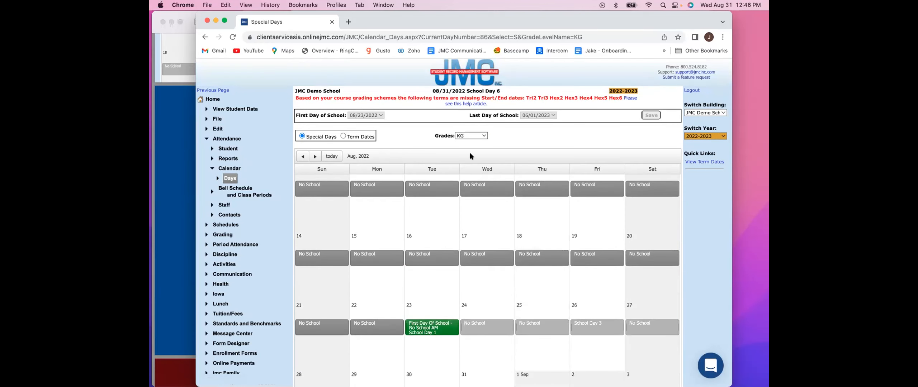
- Show all grades again and check how August 25, 2022 is marked
left_click(468, 136)
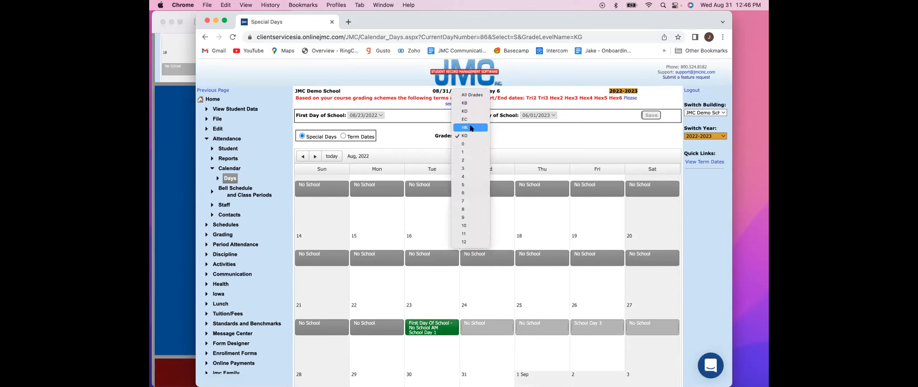
left_click(473, 97)
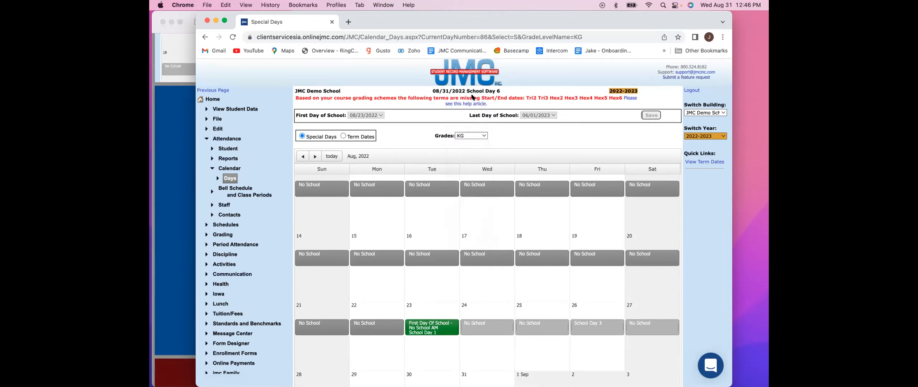
scroll(549, 233, "down", 2)
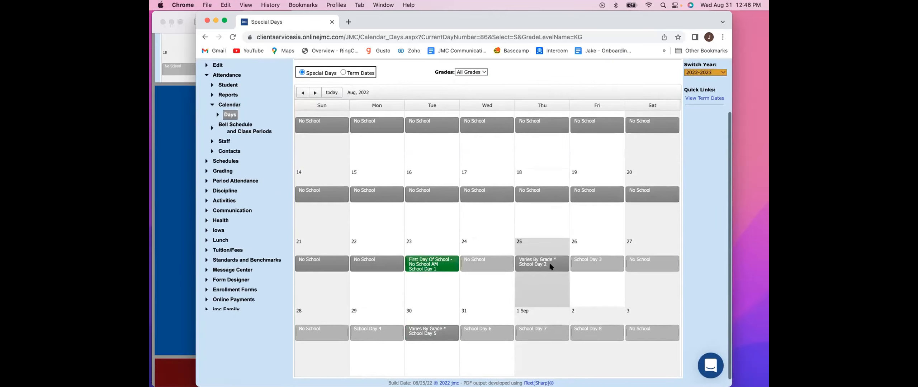
scroll(551, 267, "up", 1)
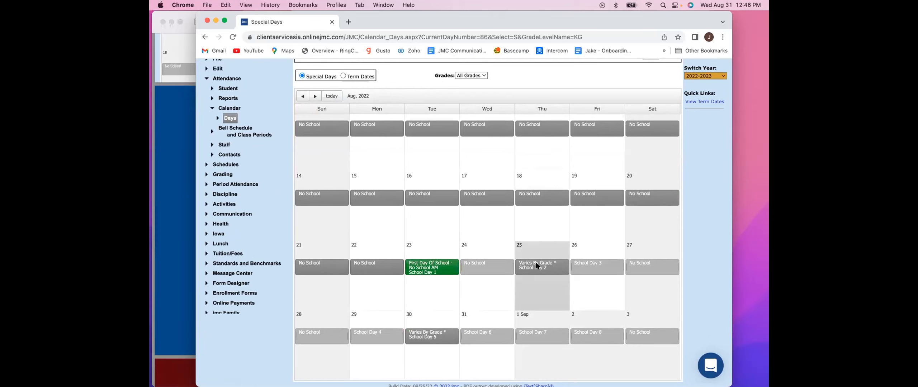
left_click(538, 266)
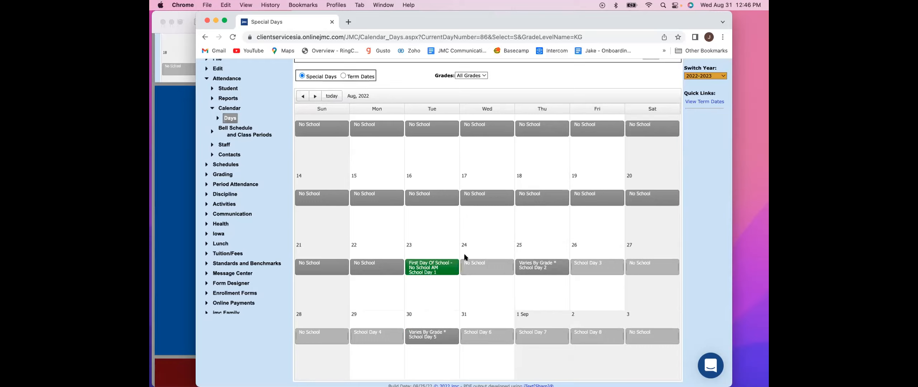
- Cycle August 24, 2022 through No School AM and No School PM back to a regular school day for all grades
left_click(481, 265)
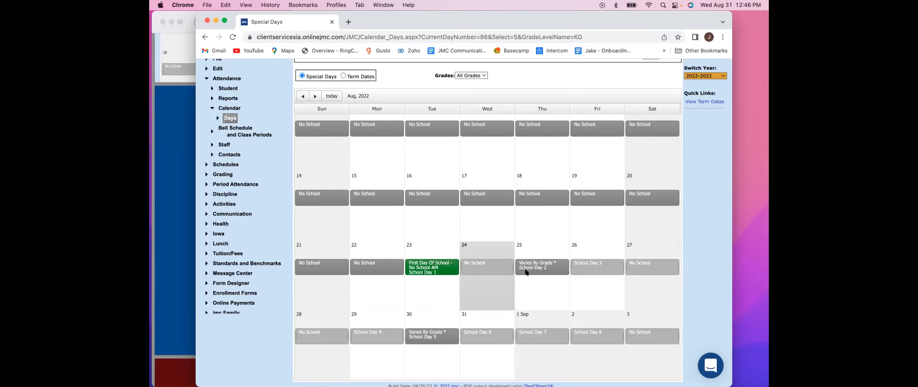
left_click(470, 266)
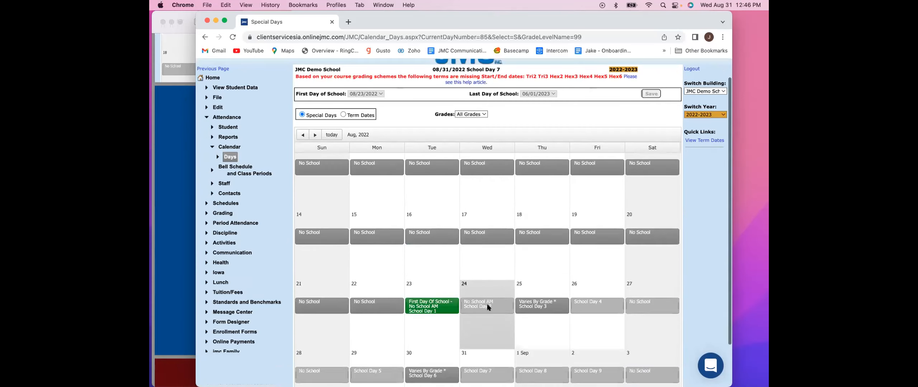
left_click(481, 262)
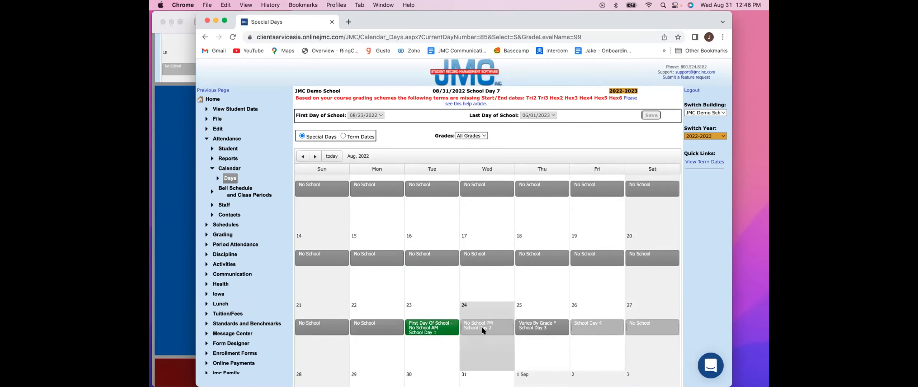
left_click(483, 331)
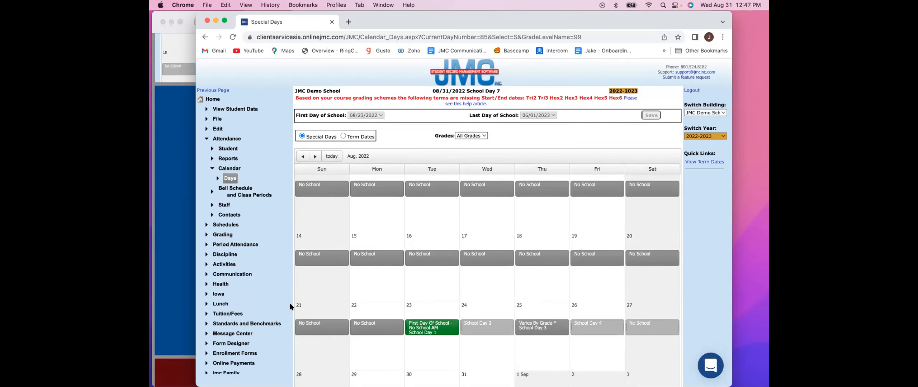
- Open the summary of term start and end dates for review
scroll(290, 307, "down", 3)
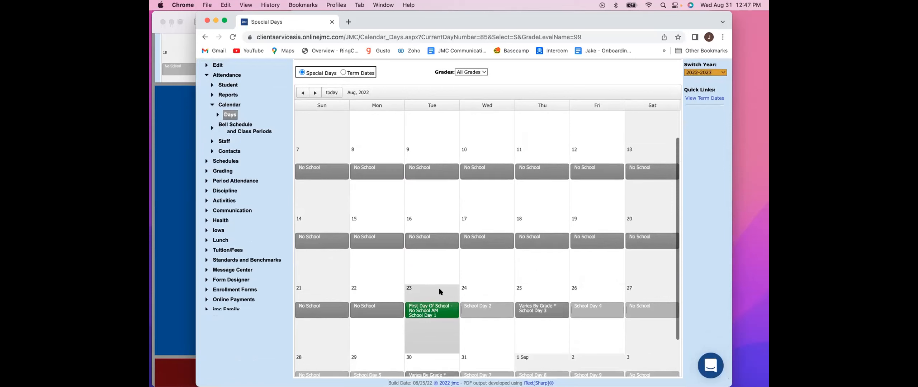
left_click(704, 97)
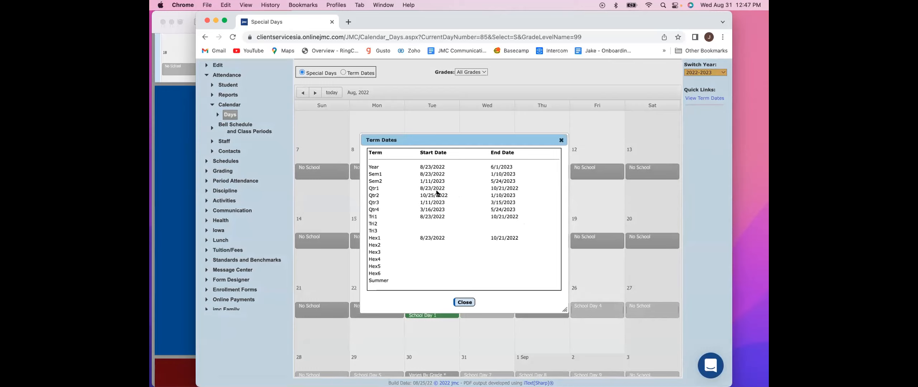
- Close the term dates summary and return to the home page to check the notice about missing term start and end dates
left_click(464, 303)
scroll(467, 300, "up", 2)
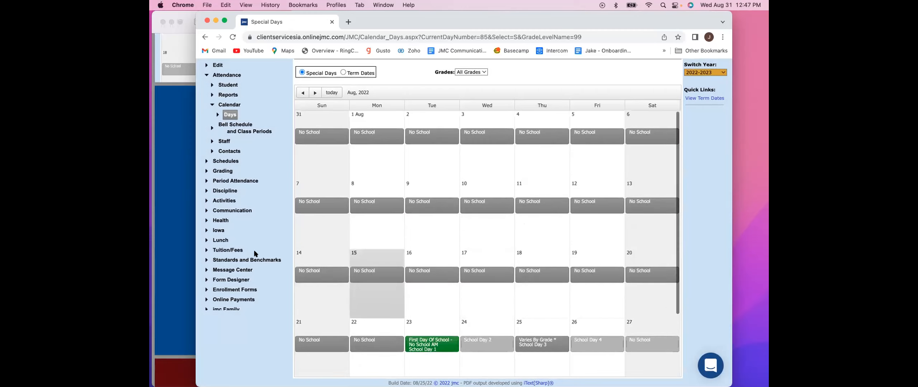
scroll(261, 253, "up", 3)
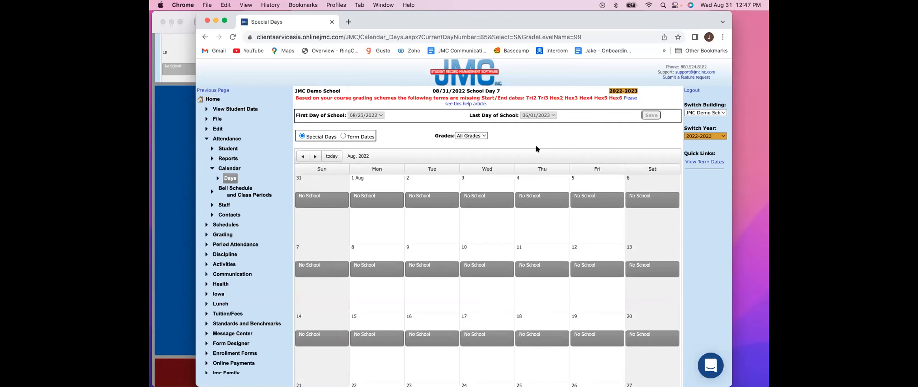
left_click(212, 99)
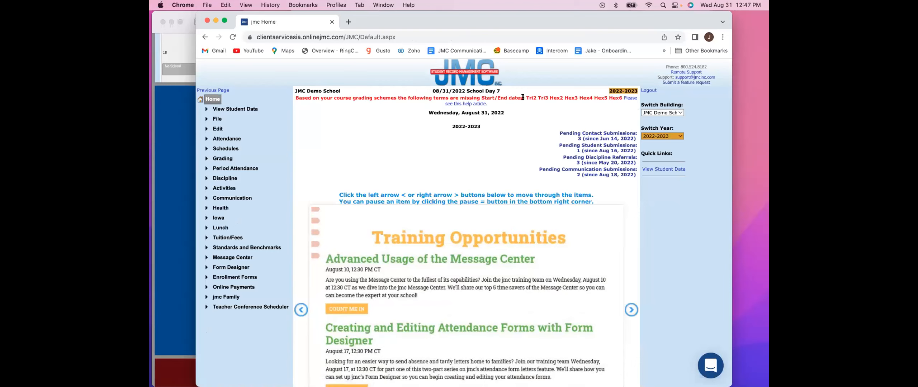
left_click_drag(524, 96, 553, 95)
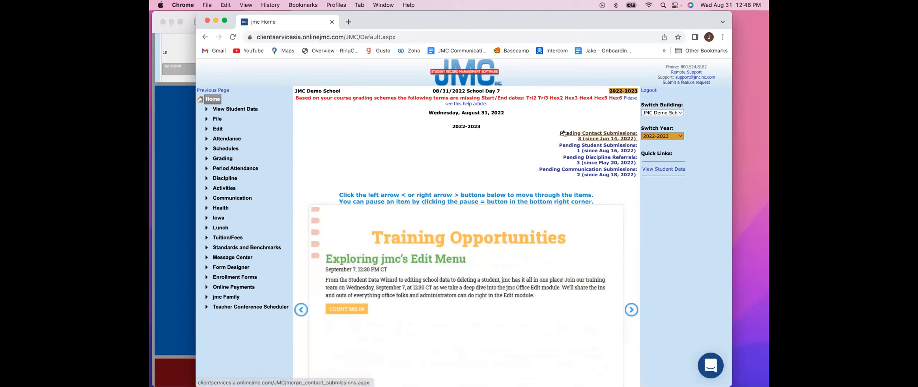
- View the available grading schemes for the 1st PE course in its course data, and collapse the Schedules navigation
left_click(222, 159)
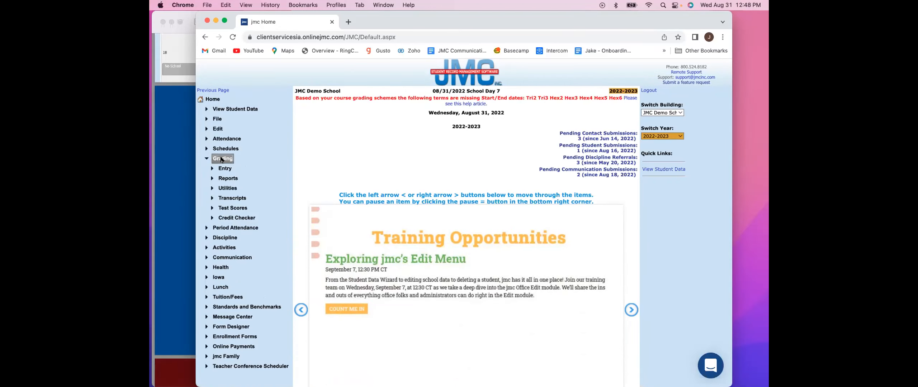
left_click(223, 149)
left_click(226, 178)
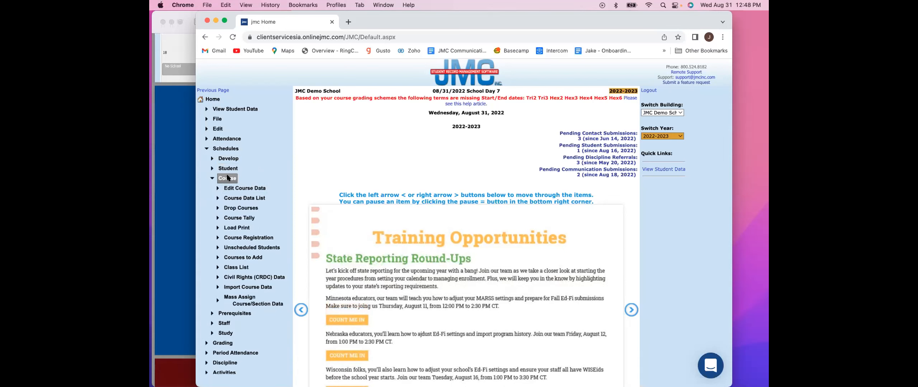
left_click(252, 192)
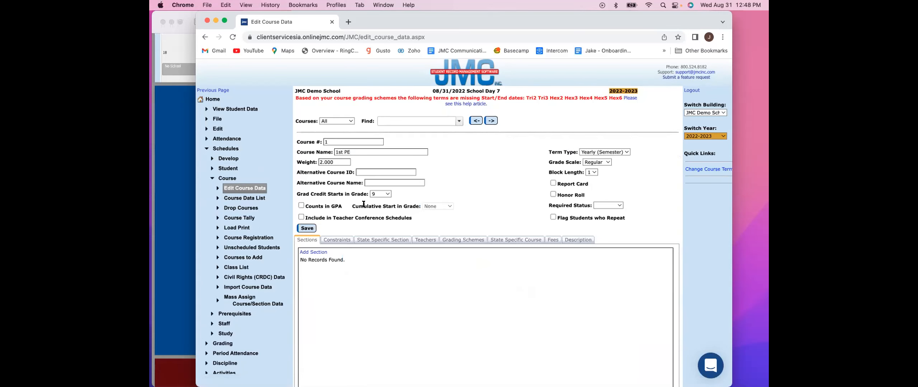
left_click(466, 240)
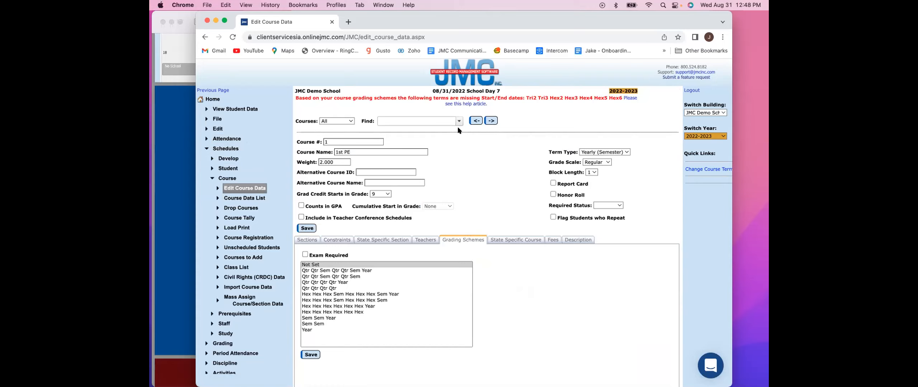
left_click(220, 179)
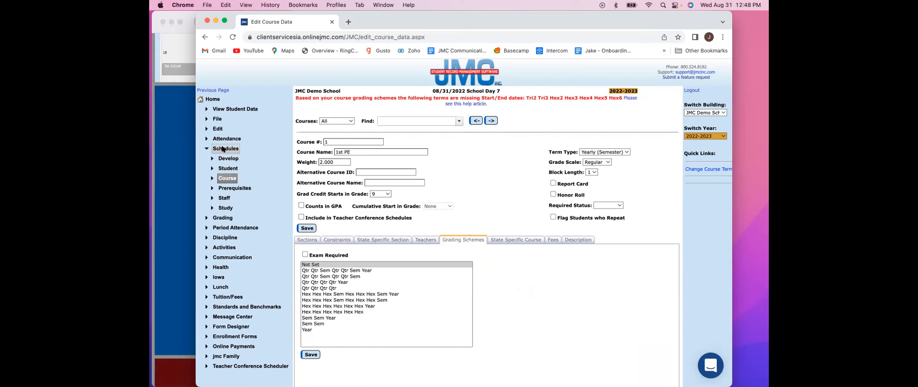
left_click(223, 150)
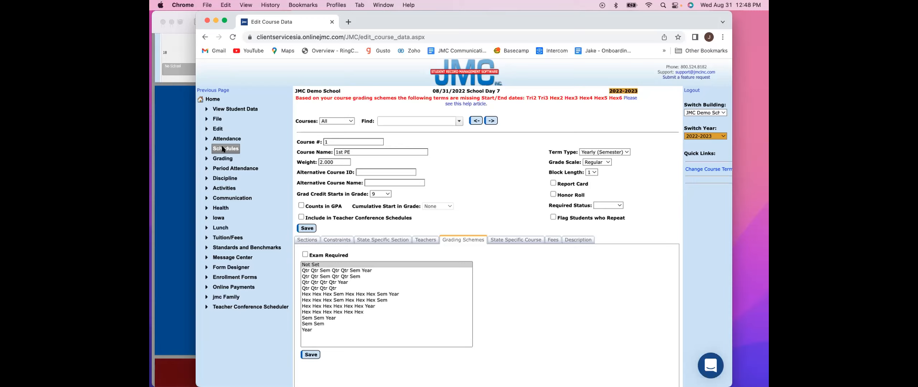
- Switch to the Creating the Master Calendar PDF in Preview, show it full screen and advance to the upcoming webinar schedule
left_click(190, 149)
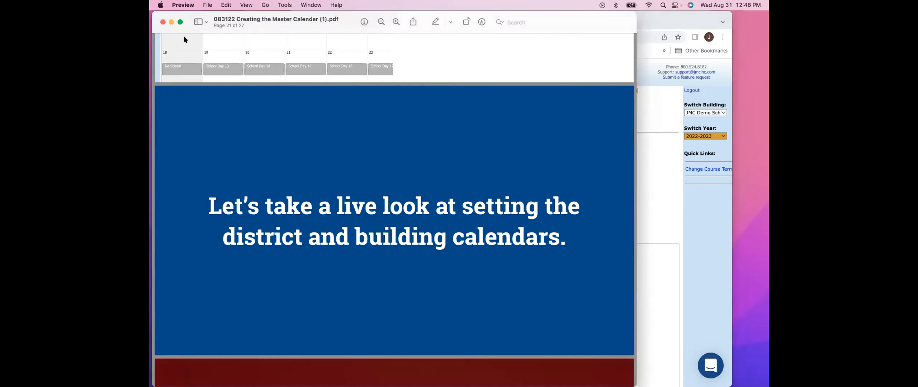
left_click(180, 22)
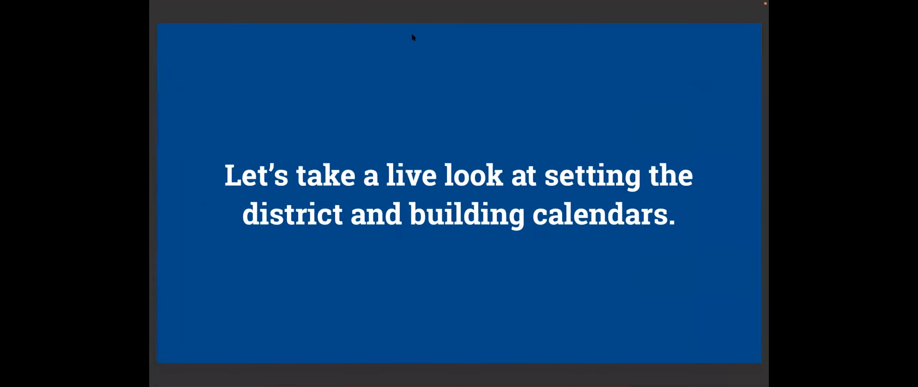
key("Down")
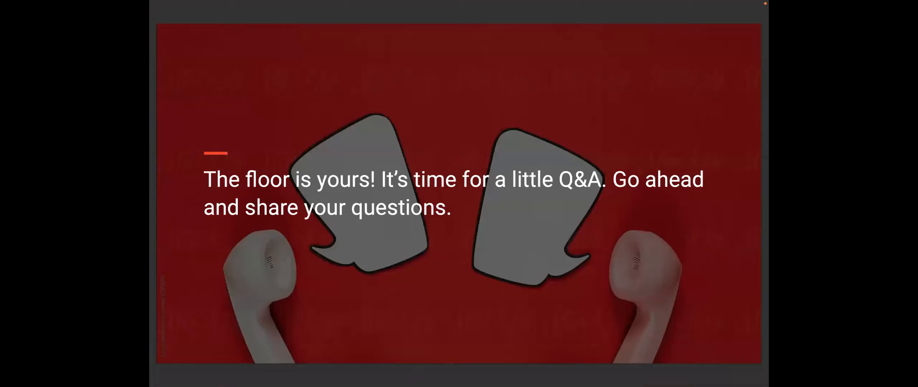
key("Down")
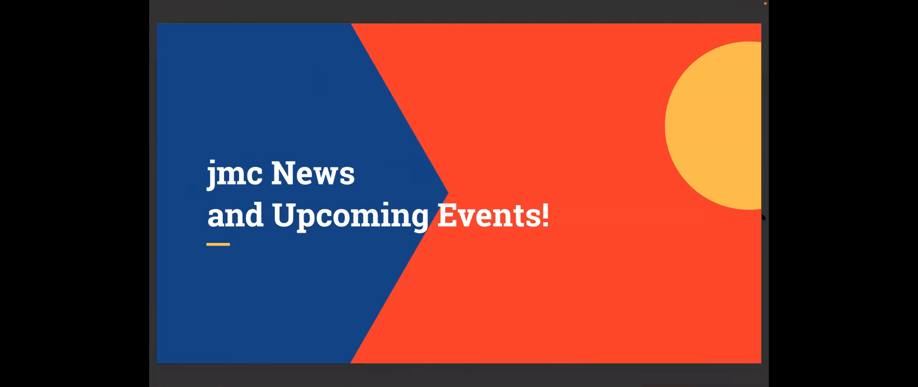
key("Down")
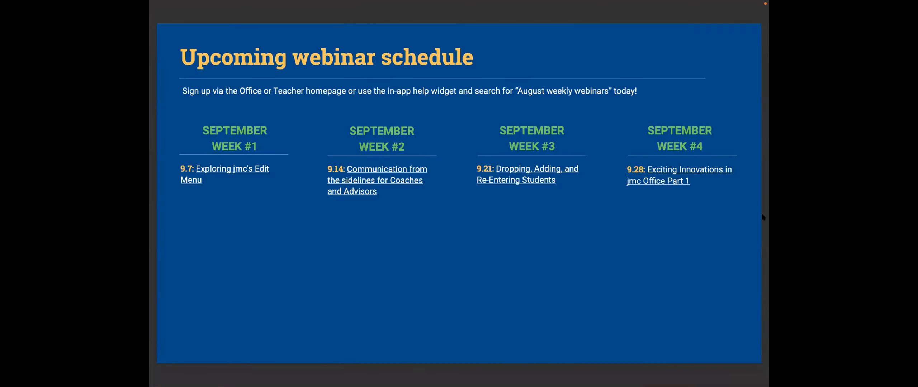